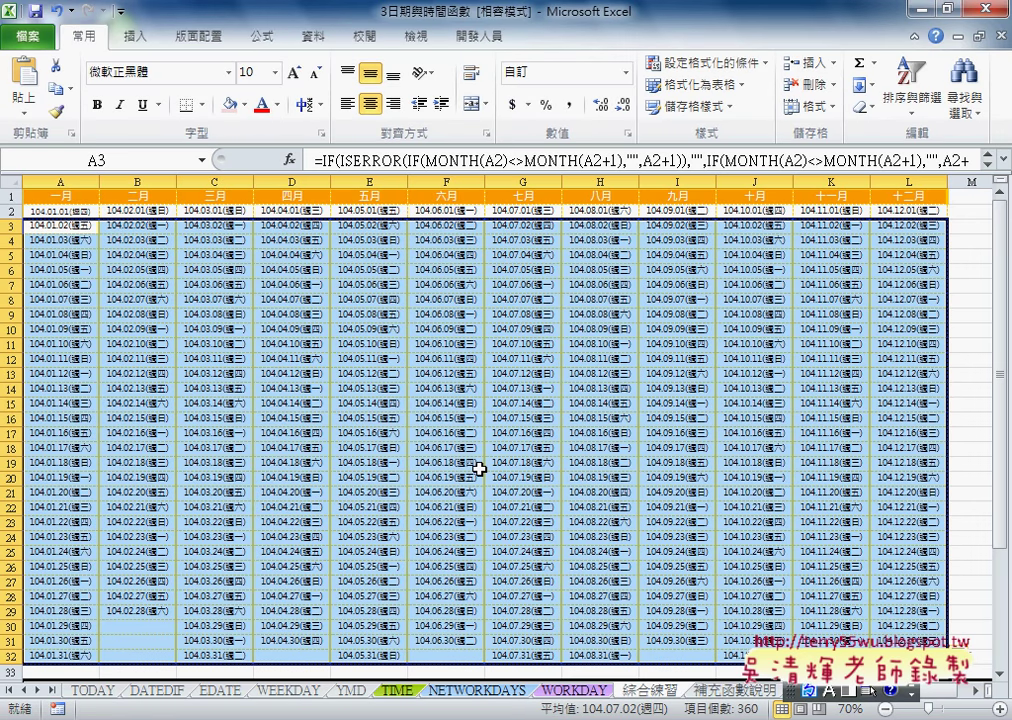
Select the calendar date range A2:L32
click(63, 212)
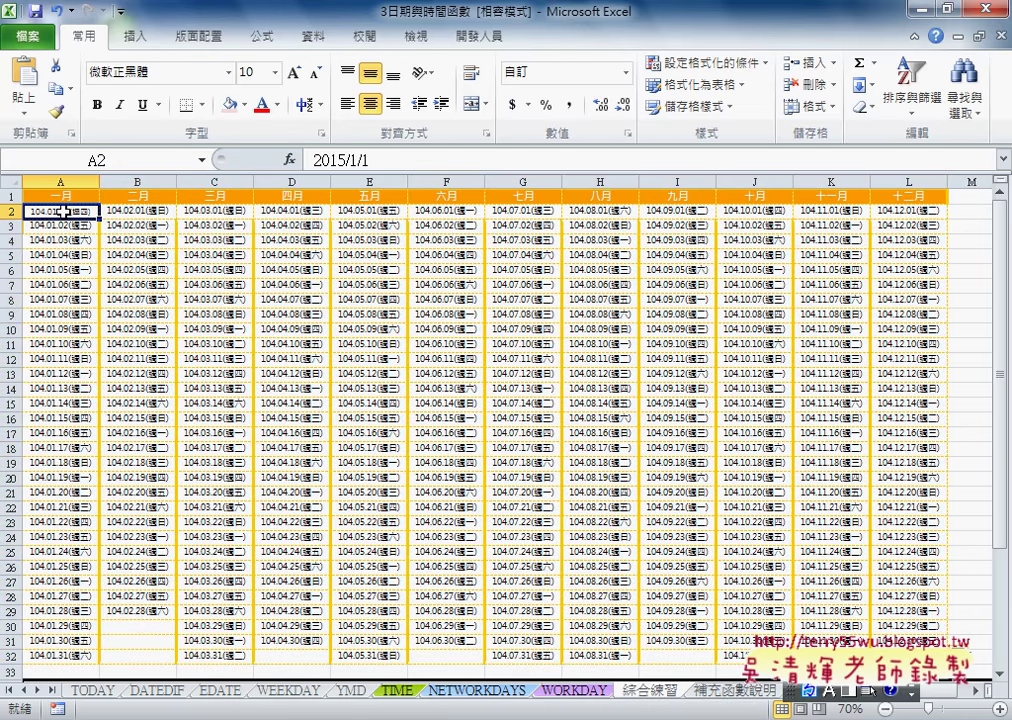
drag(63, 212, 912, 656)
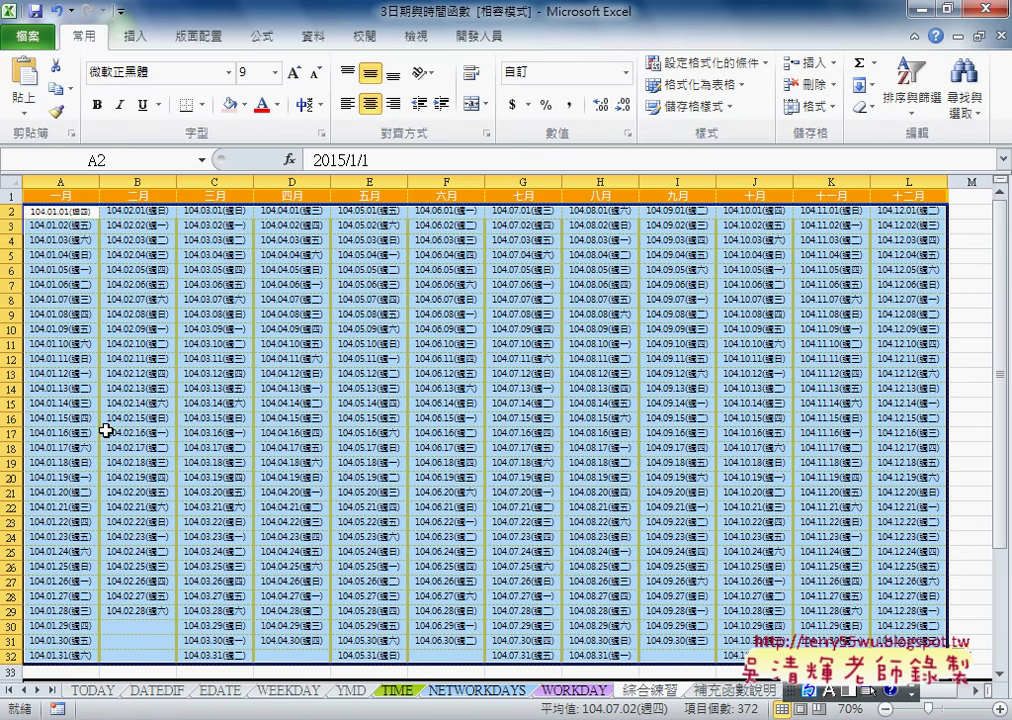
Start a New Formatting Rule of type 'Use a formula to determine which cells to format'
click(720, 80)
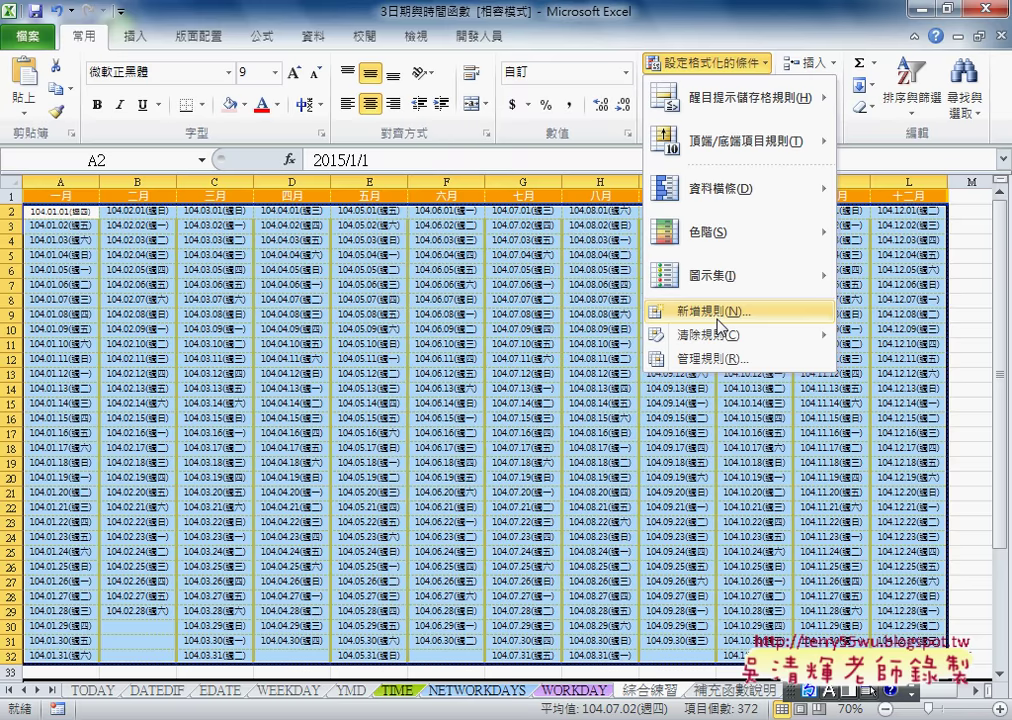
click(718, 322)
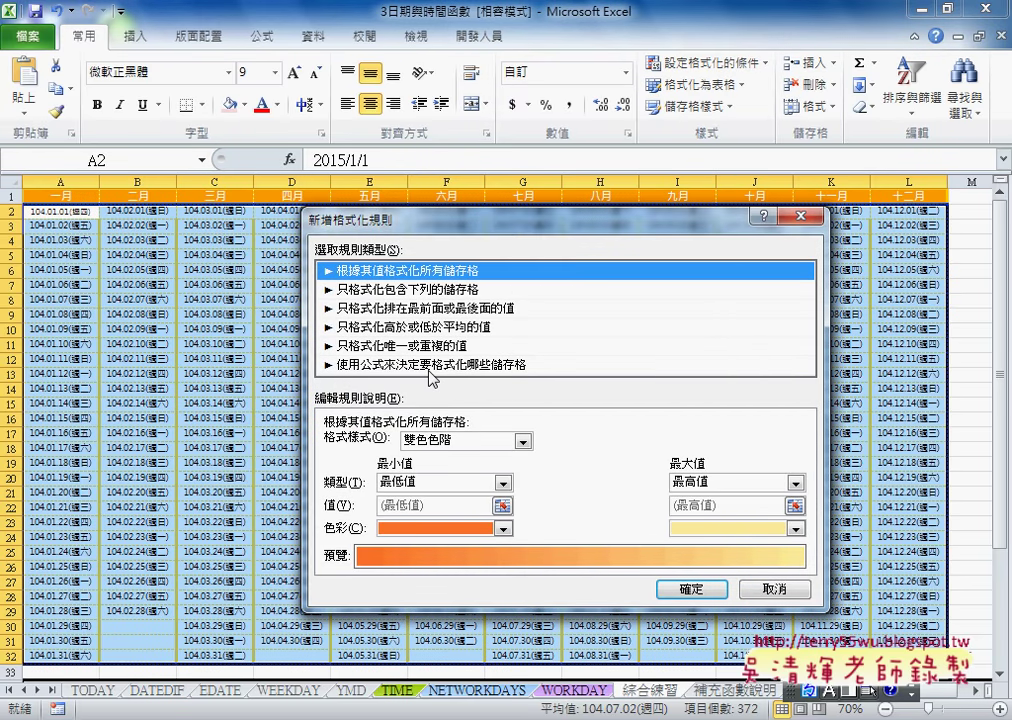
click(431, 366)
drag(492, 226, 557, 192)
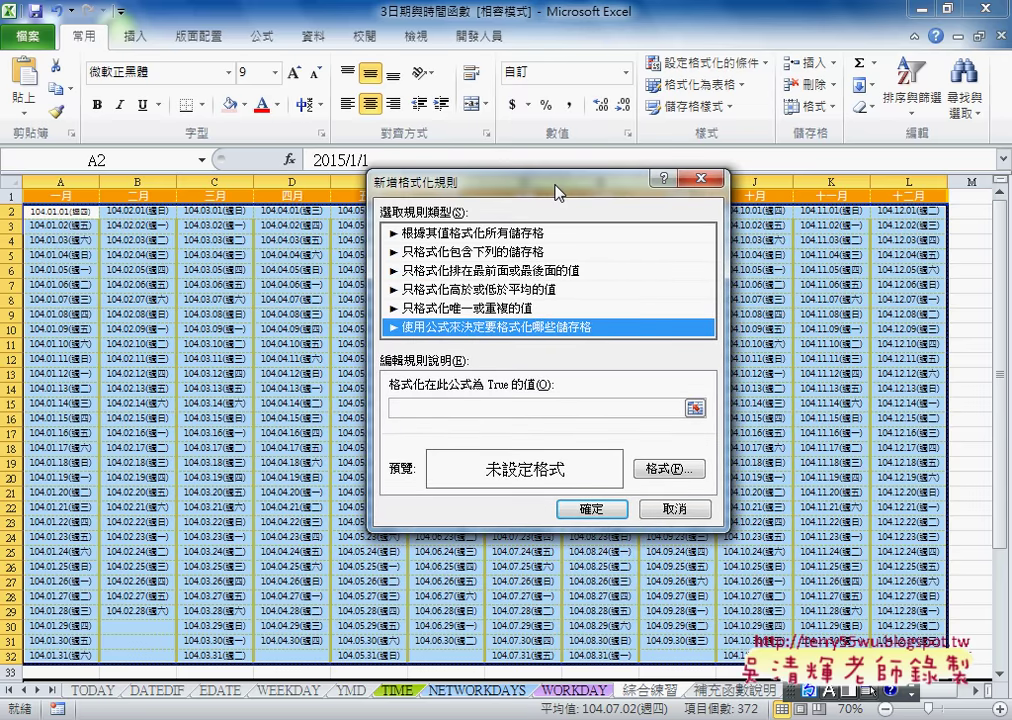
click(506, 236)
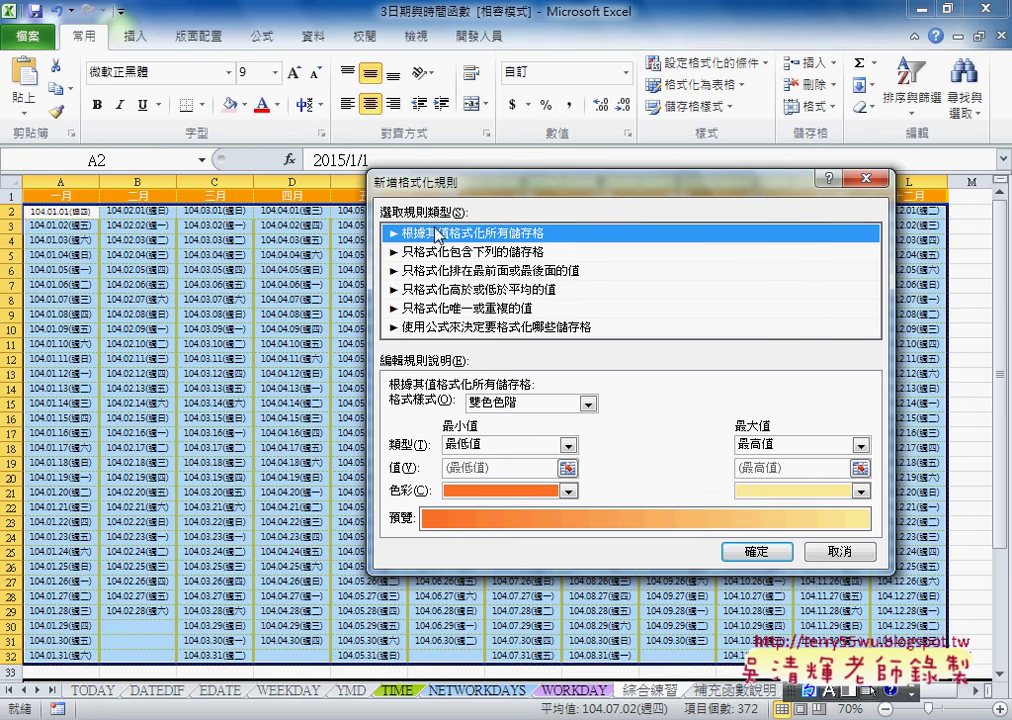
click(447, 330)
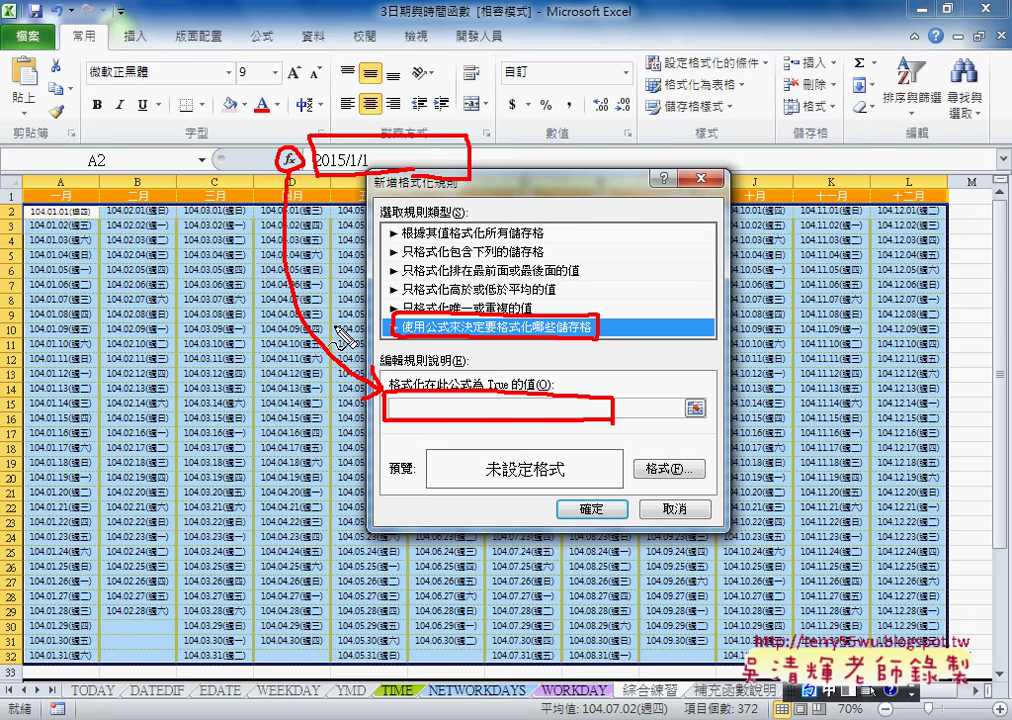
key(Escape)
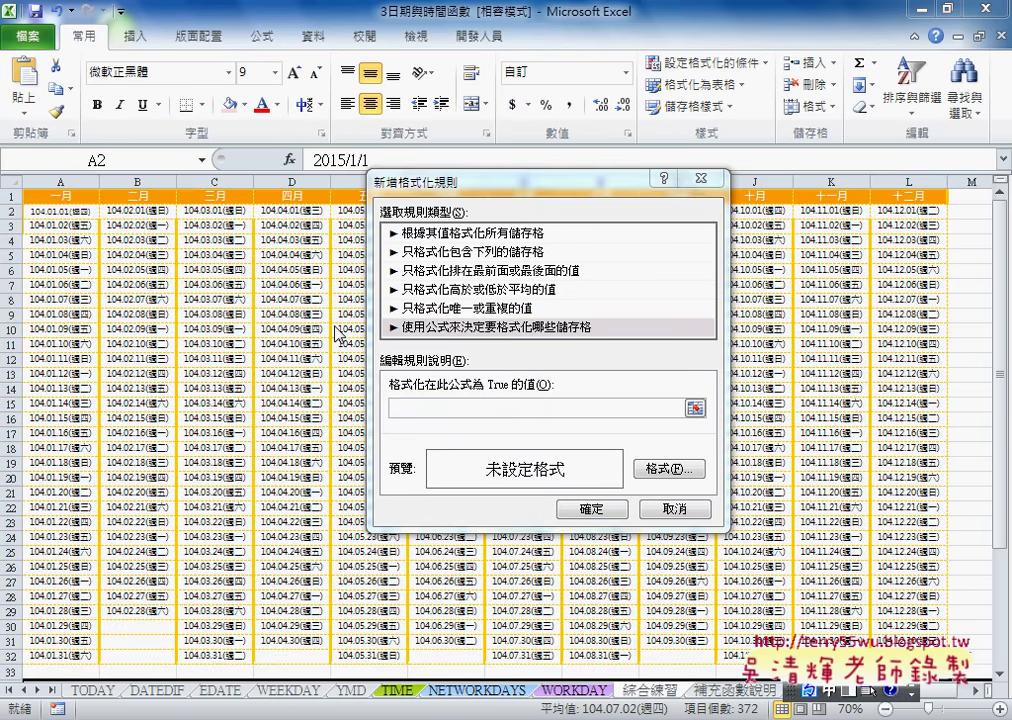
click(435, 410)
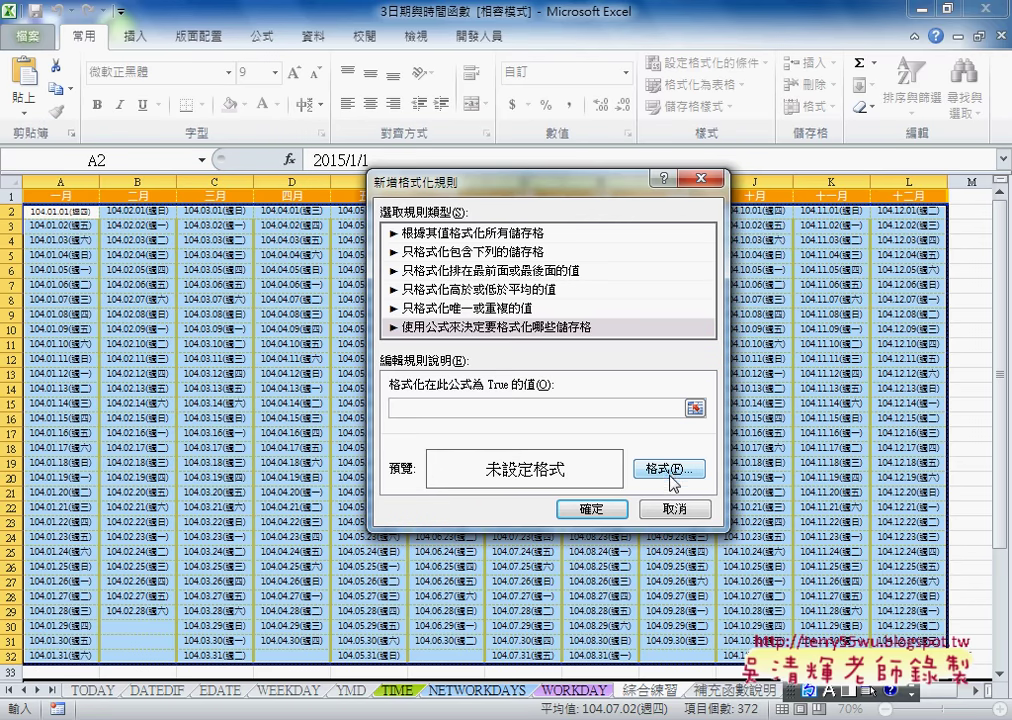
Set the rule's format to dark olive green font on a light green fill
click(670, 469)
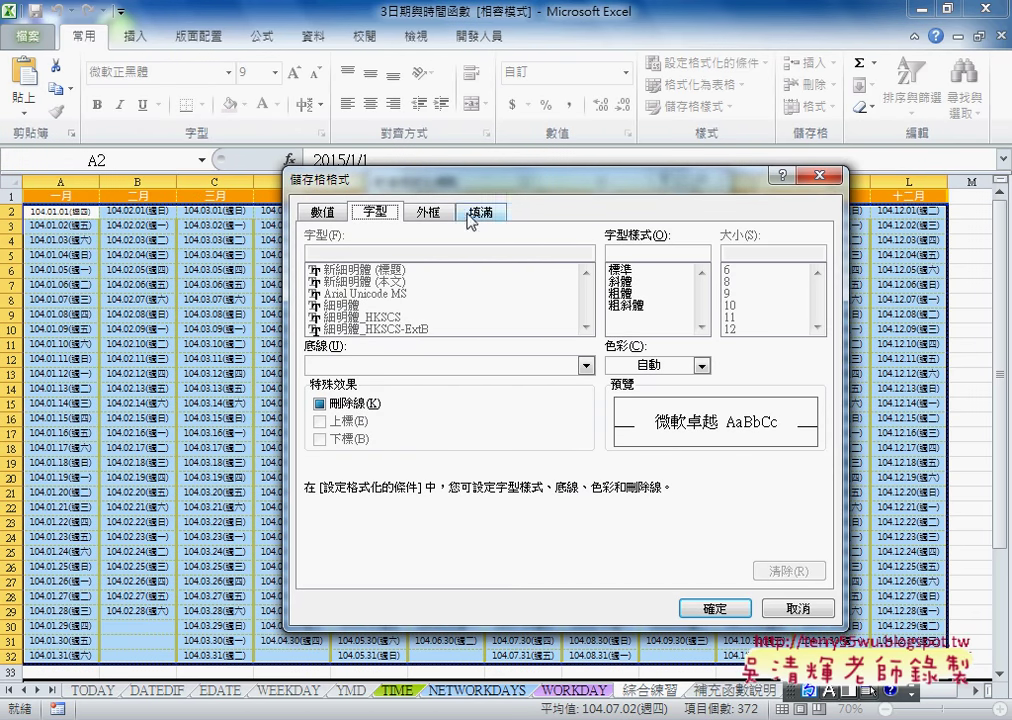
click(703, 367)
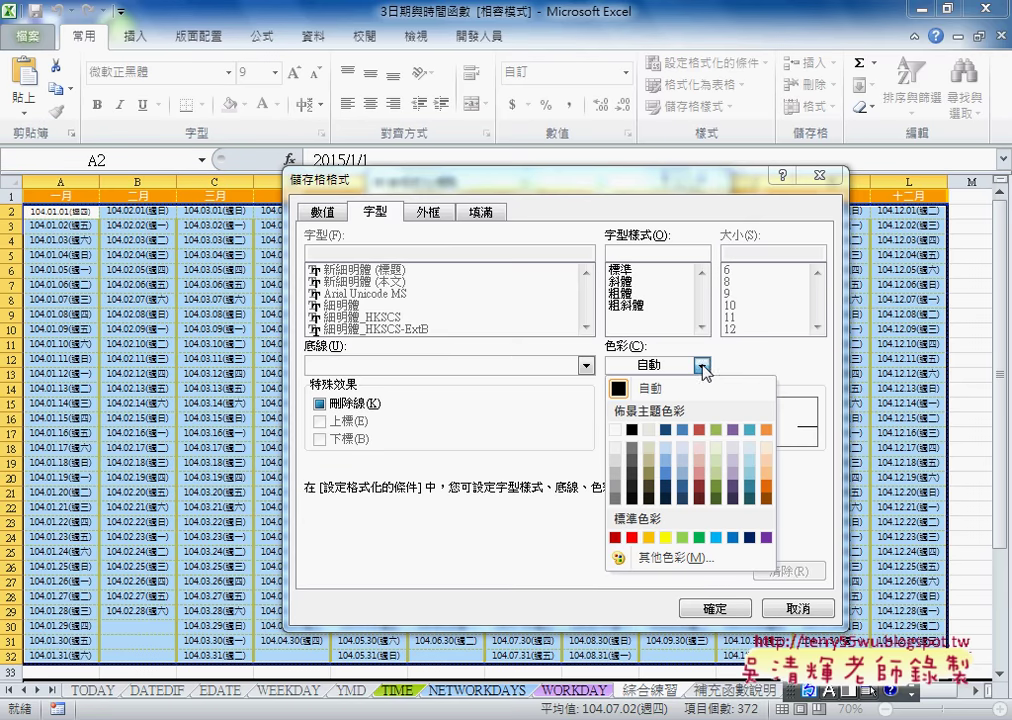
click(717, 498)
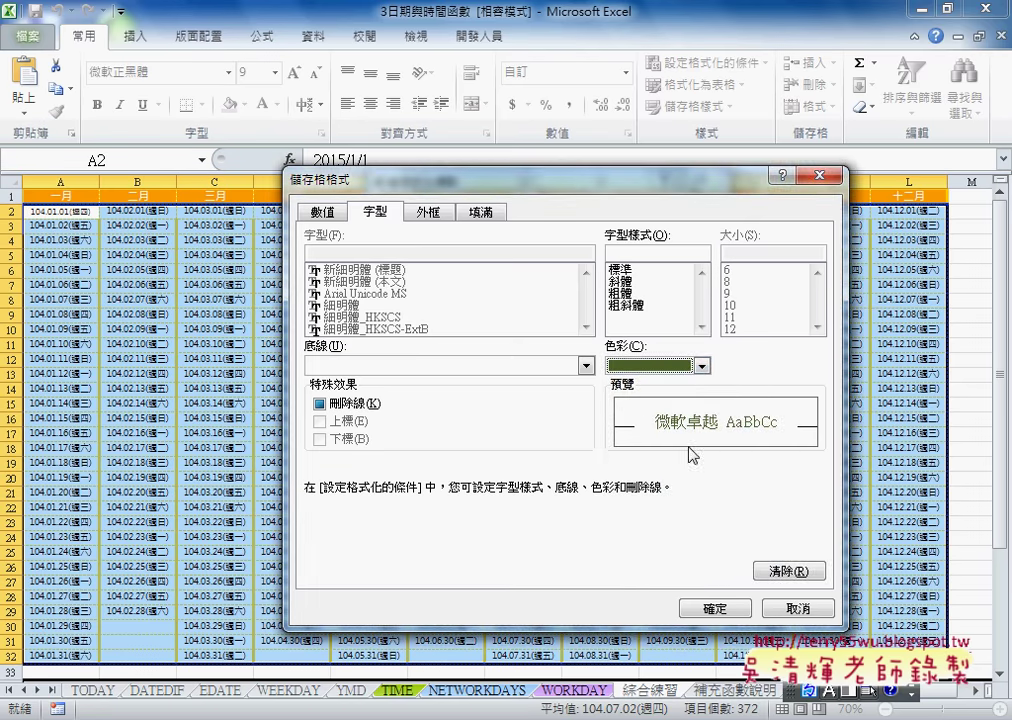
click(481, 213)
click(430, 309)
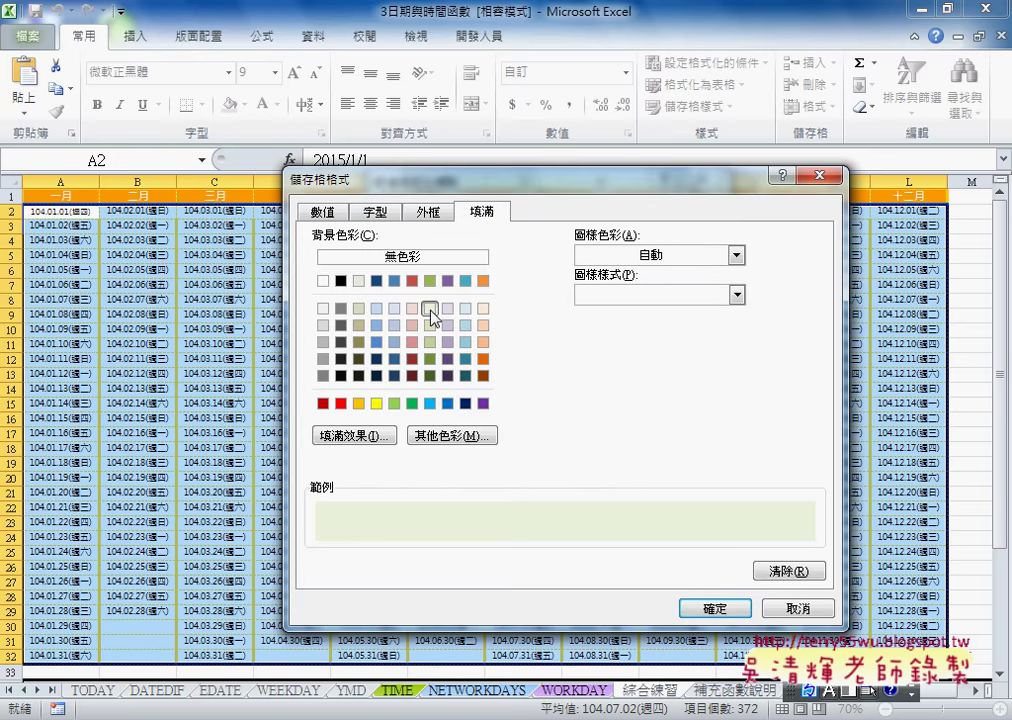
click(387, 215)
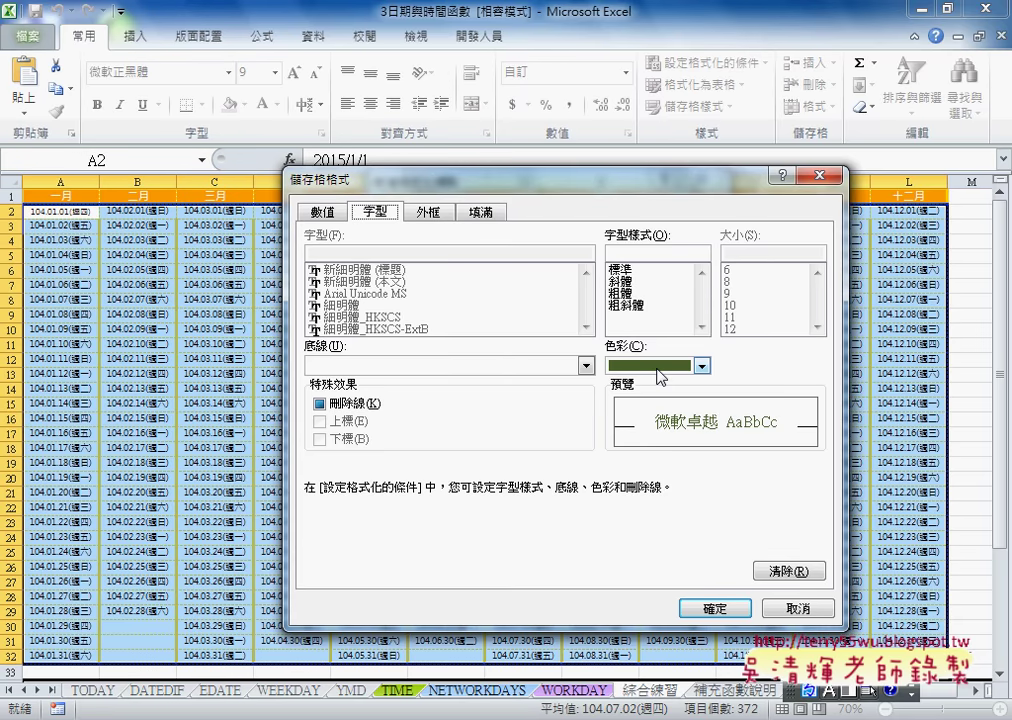
click(479, 213)
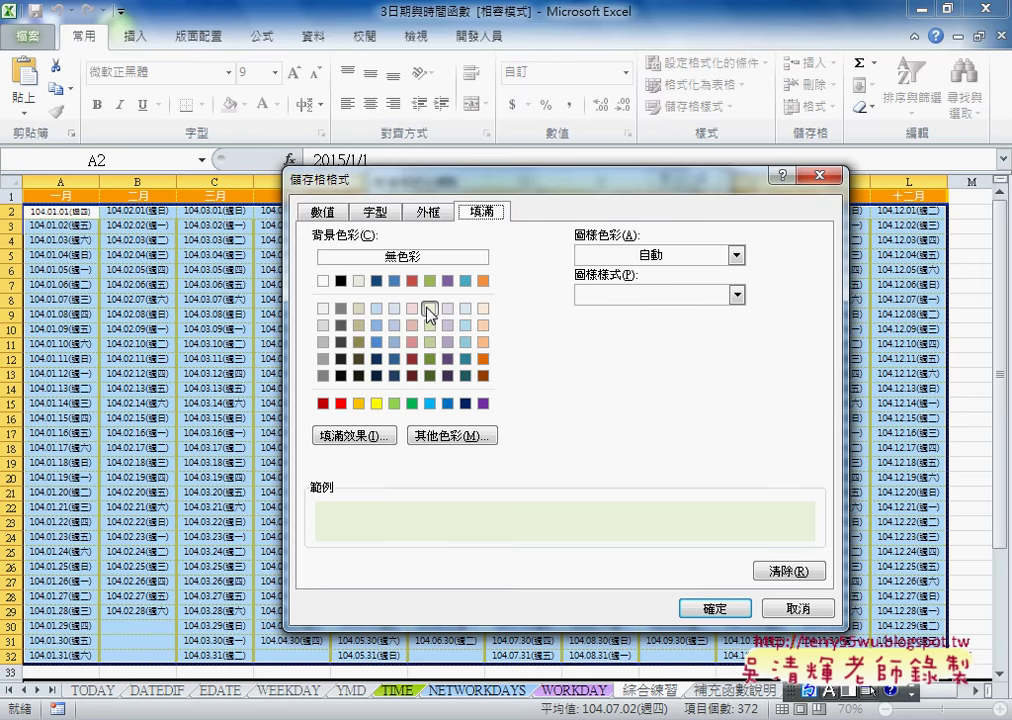
click(373, 211)
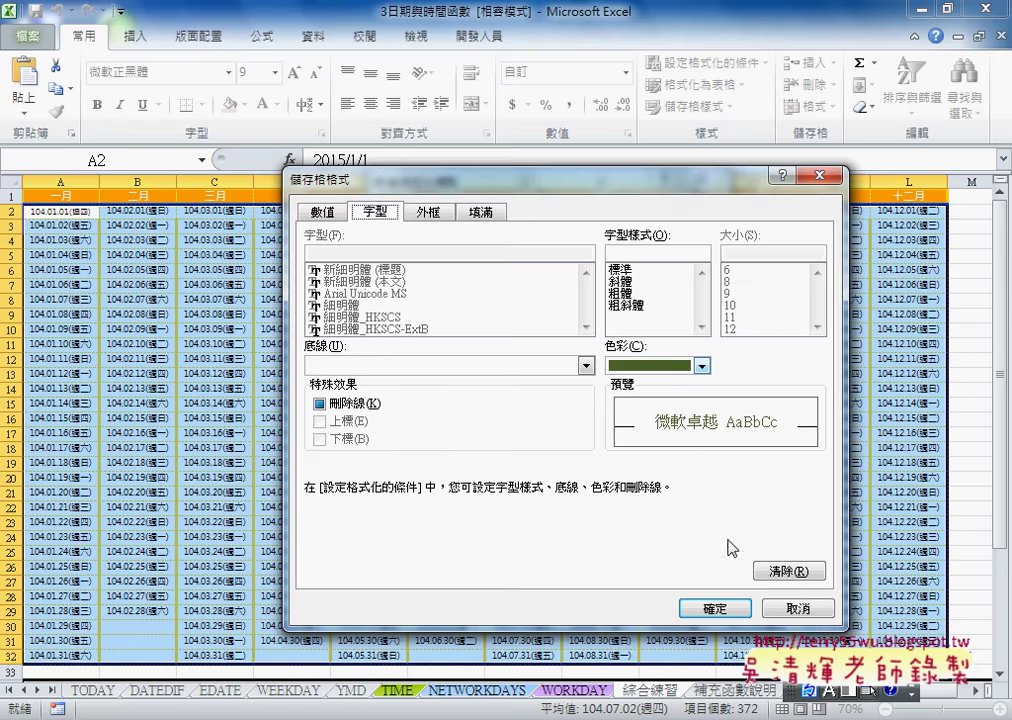
click(733, 609)
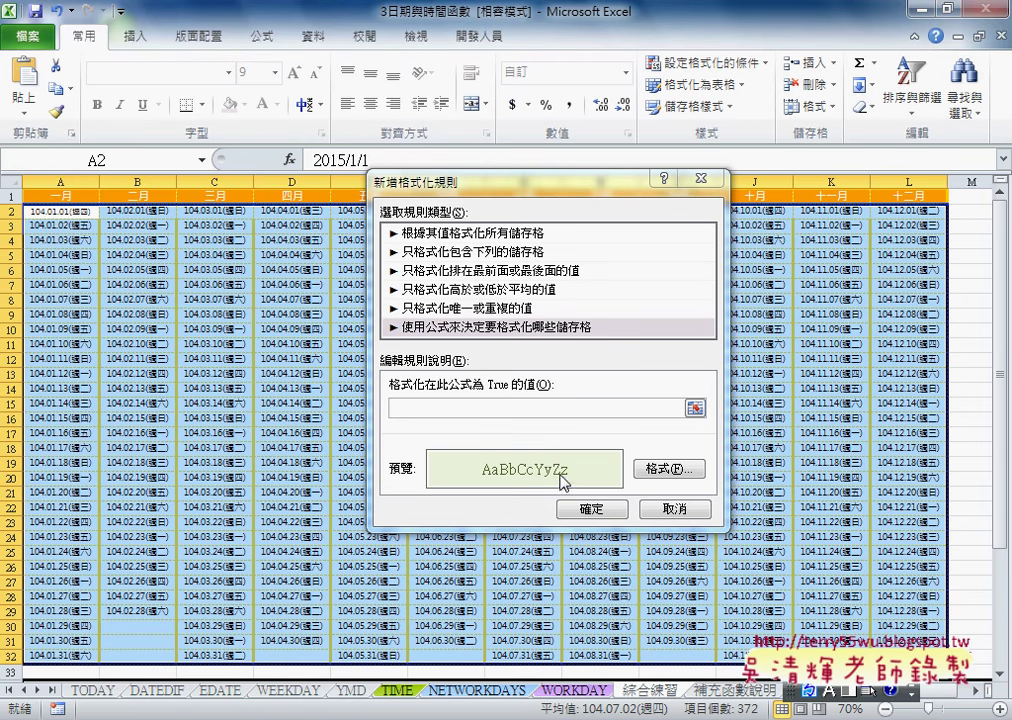
Enter the Saturday condition =weekday(A2)=7 and confirm the rule
click(529, 409)
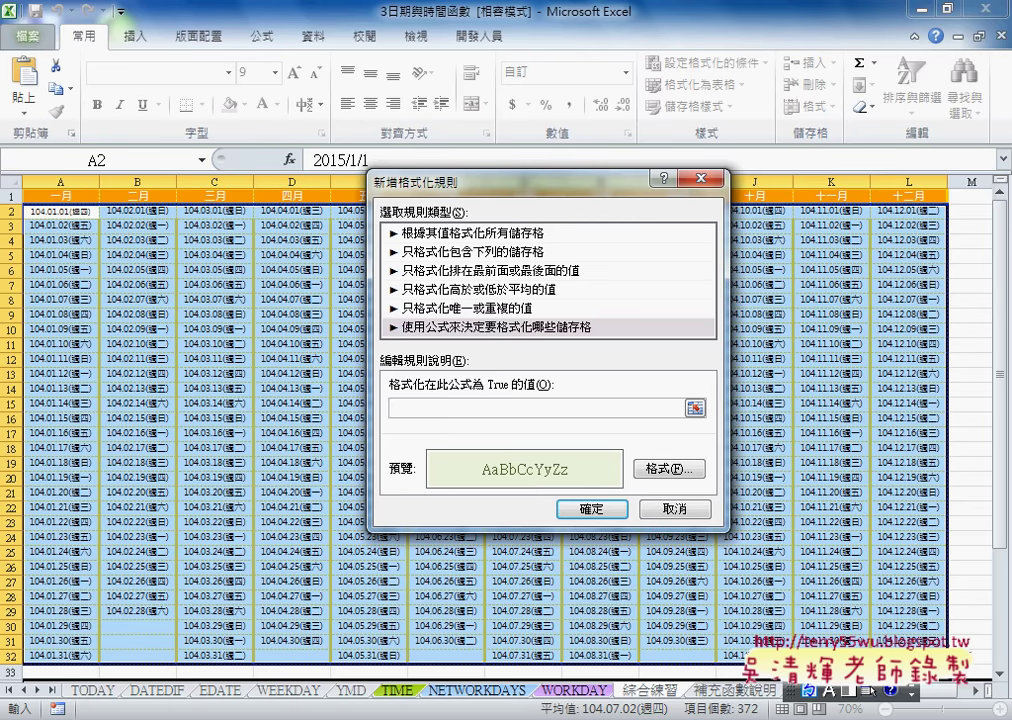
key(shift)
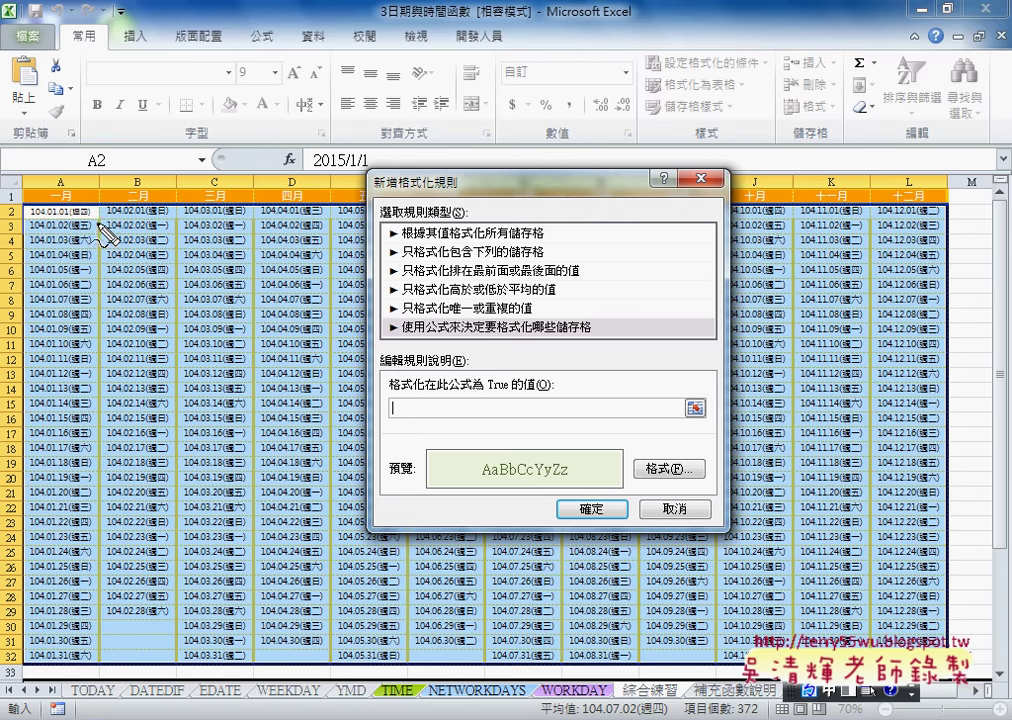
mouse_move(100, 224)
mouse_down()
mouse_move(24, 220)
mouse_move(92, 214)
mouse_up()
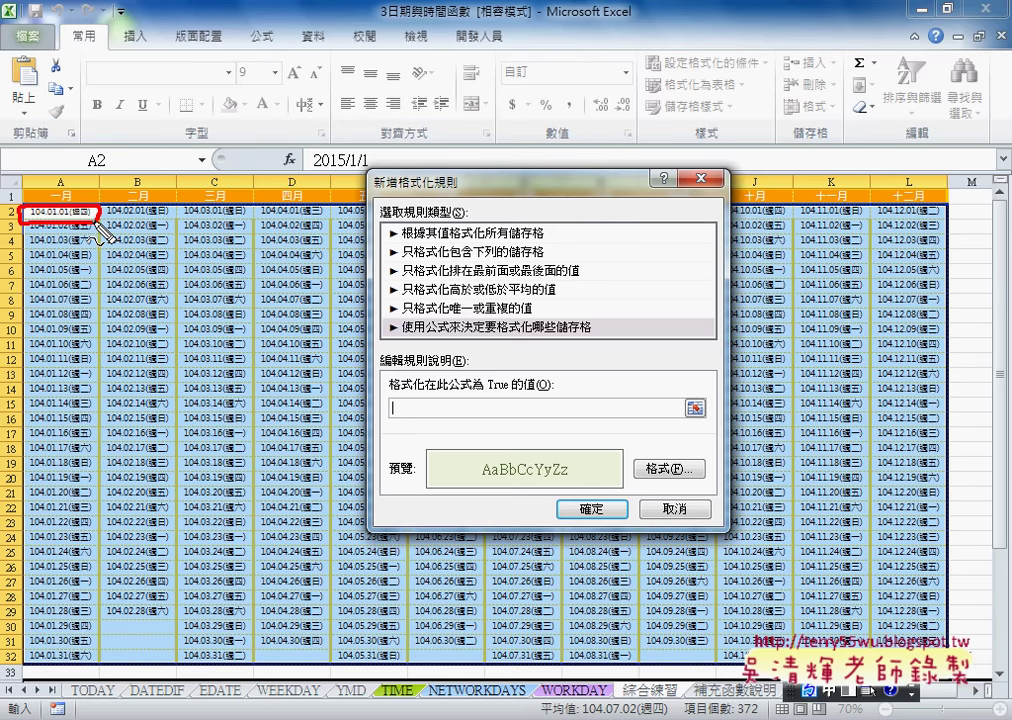
key(Escape)
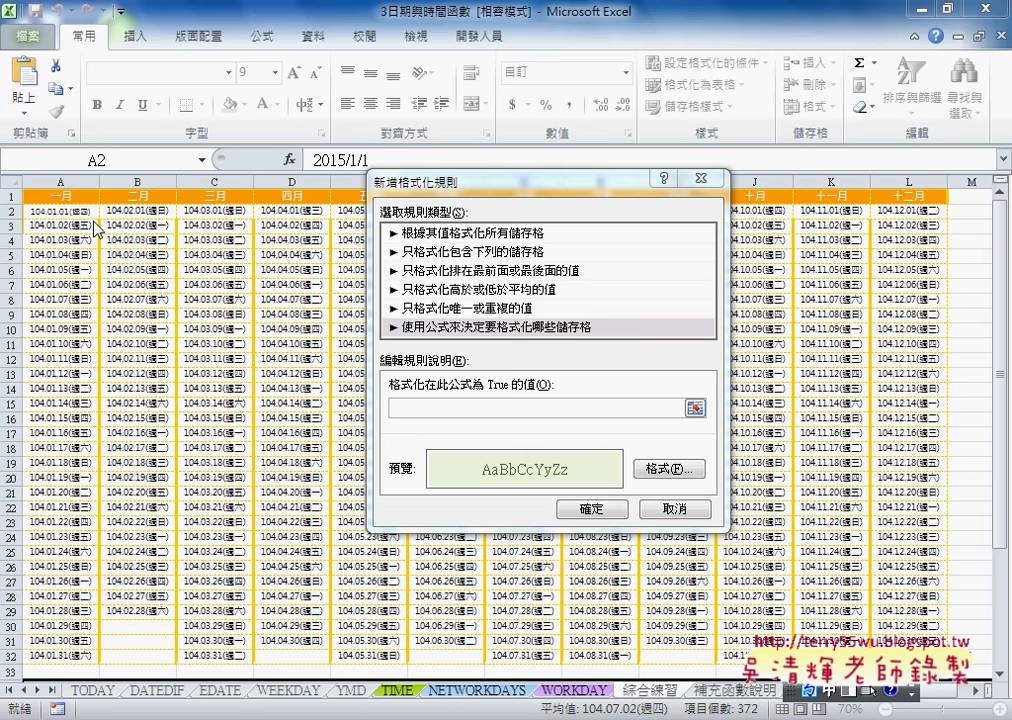
click(420, 404)
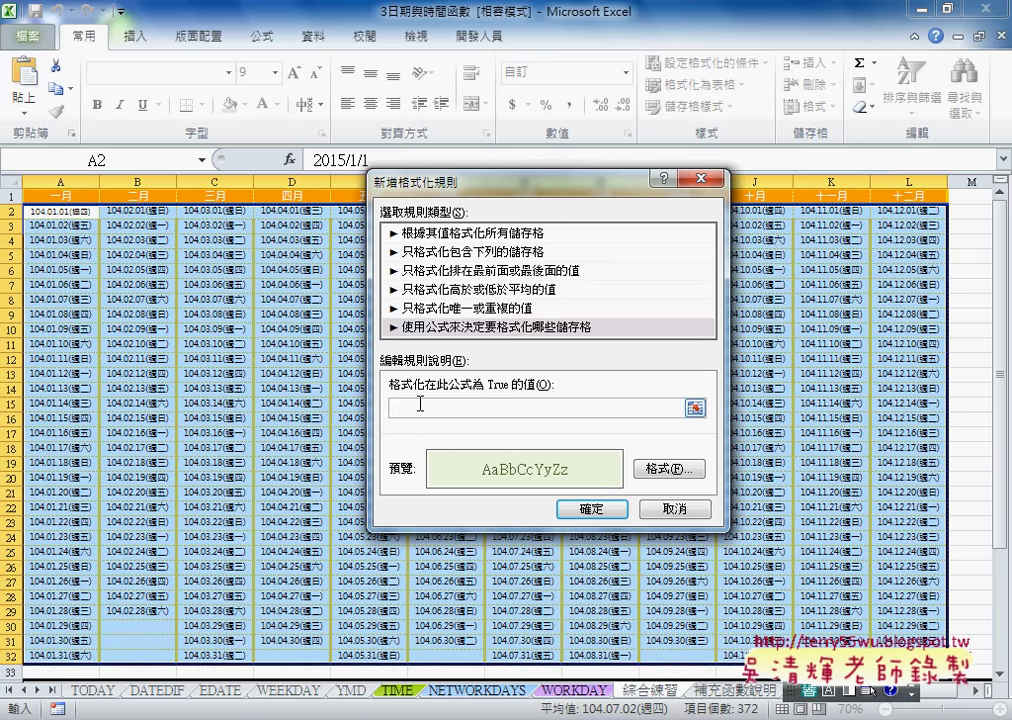
text(=w)
text(e)
text(ek)
text(day)
text(()
text(A)
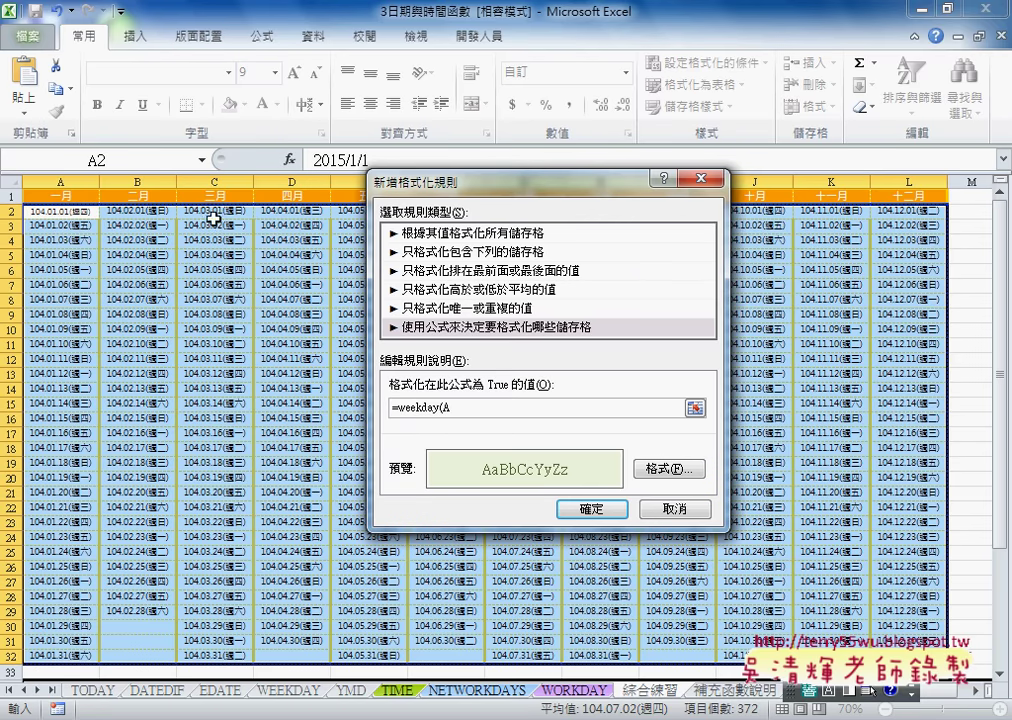
text(2)
text())
text(=)
text(7)
drag(489, 407, 346, 407)
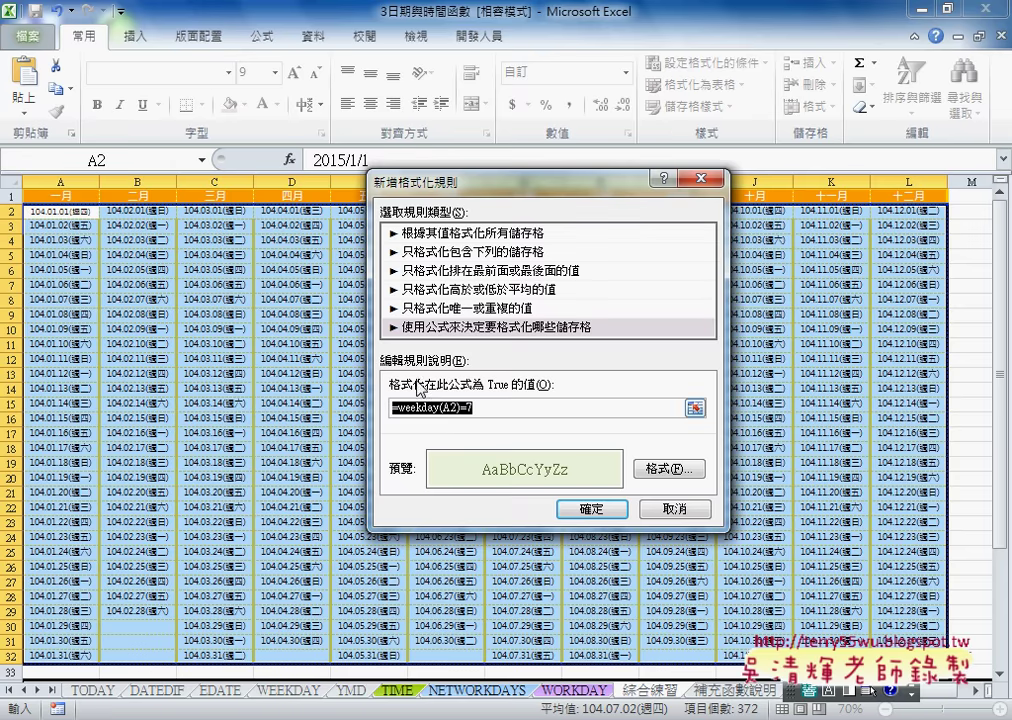
drag(486, 190, 504, 241)
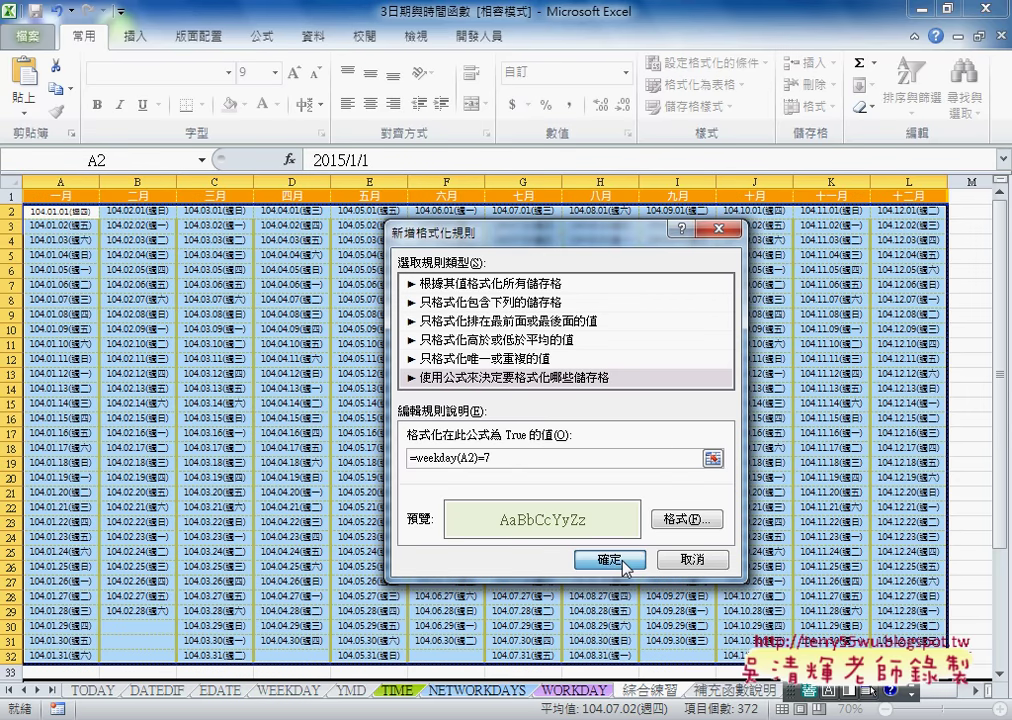
click(624, 562)
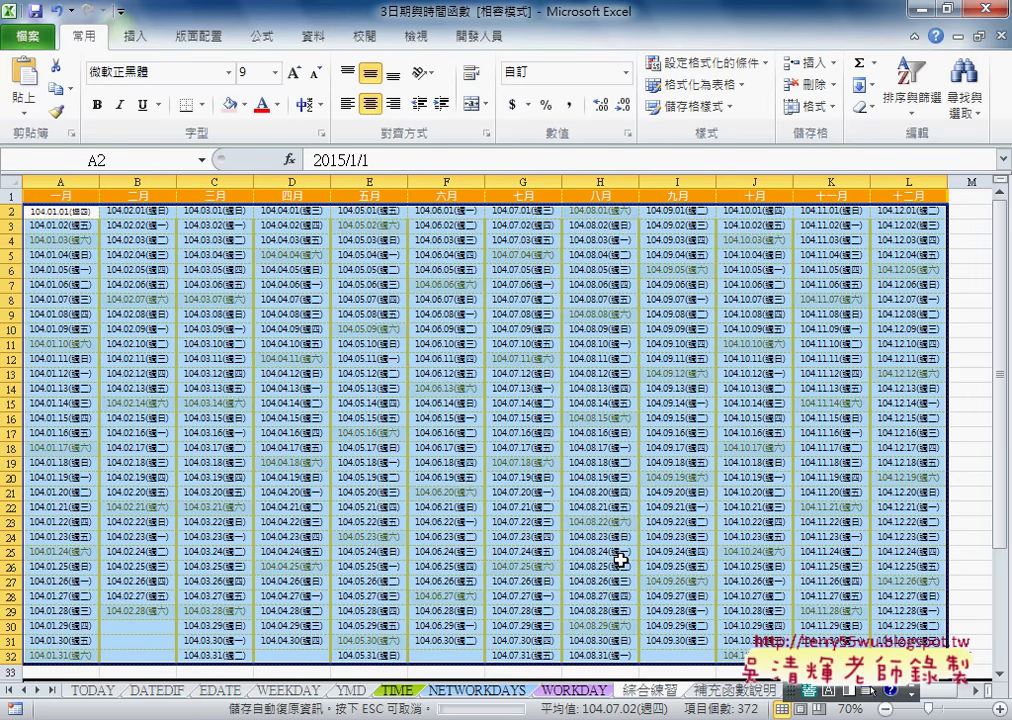
Check the green Saturday cells and reselect the whole date grid from A2
click(425, 419)
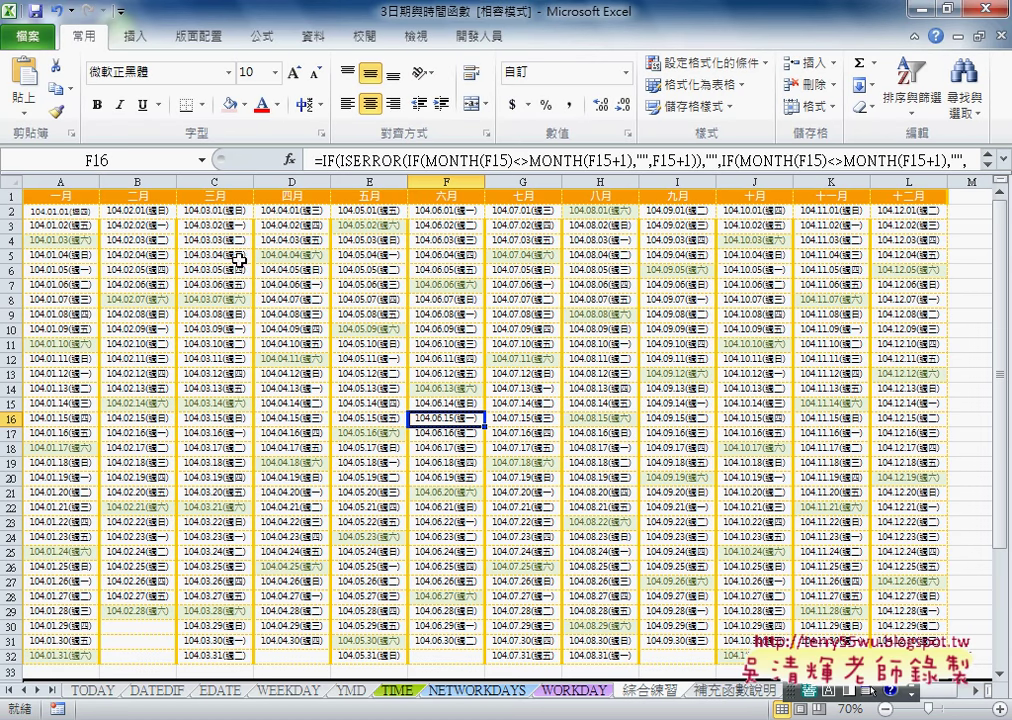
mouse_move(70, 211)
mouse_down()
mouse_move(573, 544)
mouse_move(935, 656)
mouse_up()
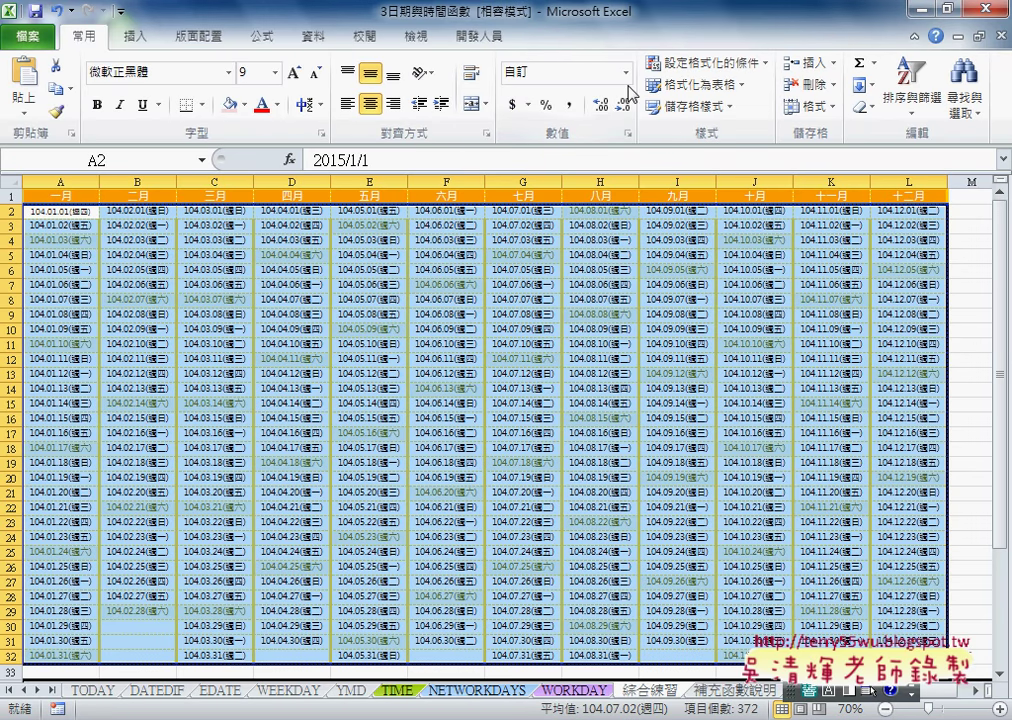
click(690, 63)
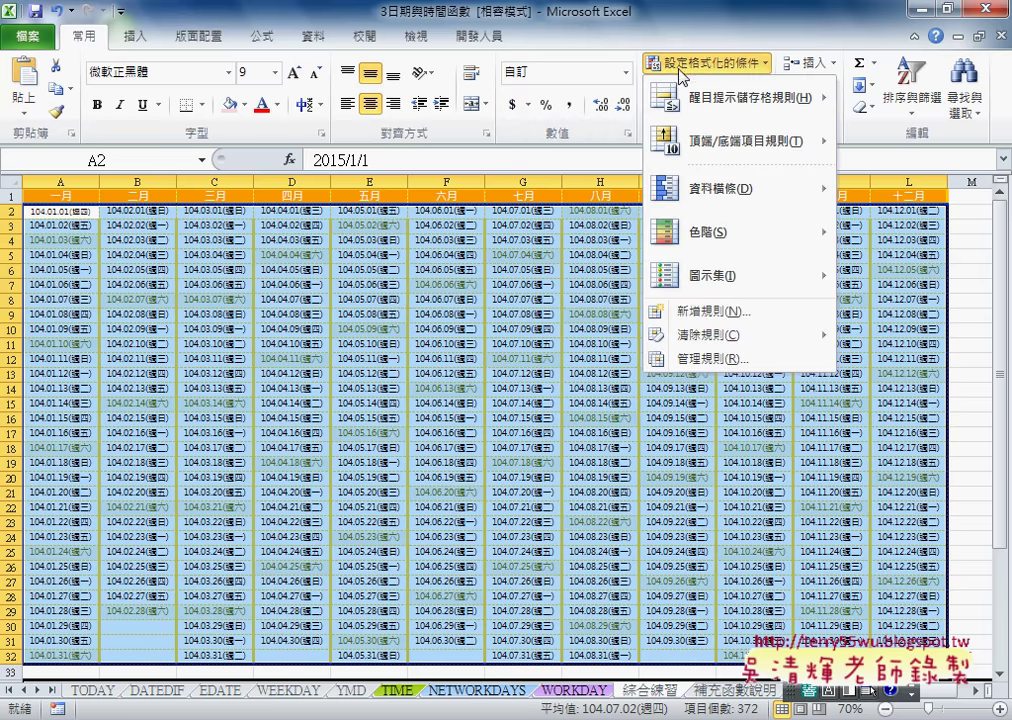
Create a second formula rule with the Sunday condition =weekday(A2)=1
click(689, 311)
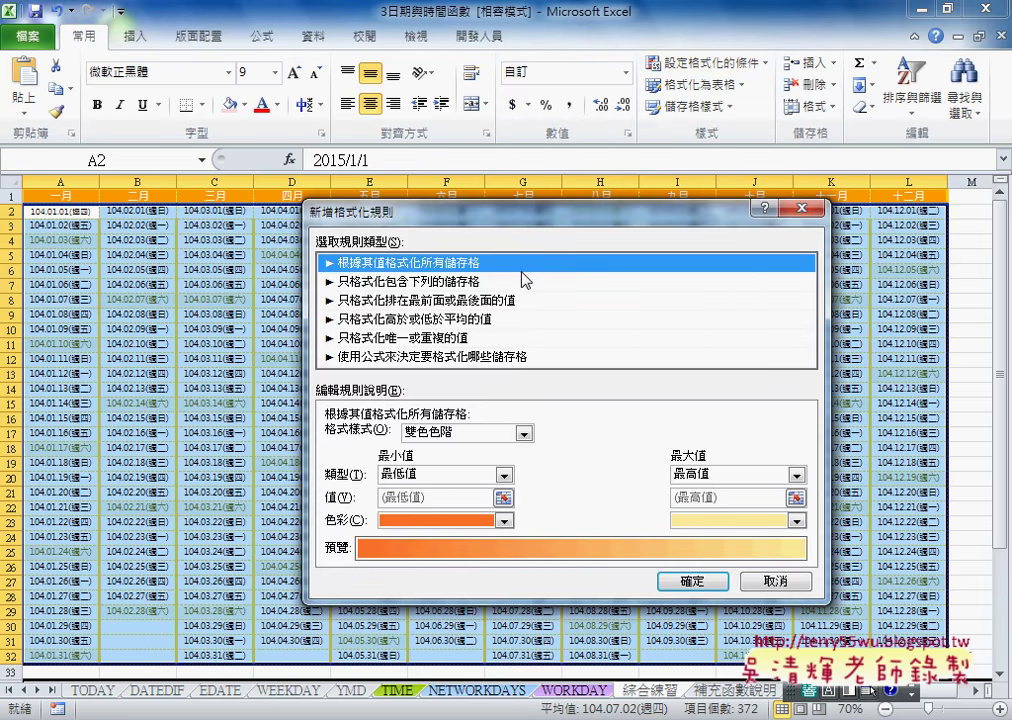
click(405, 357)
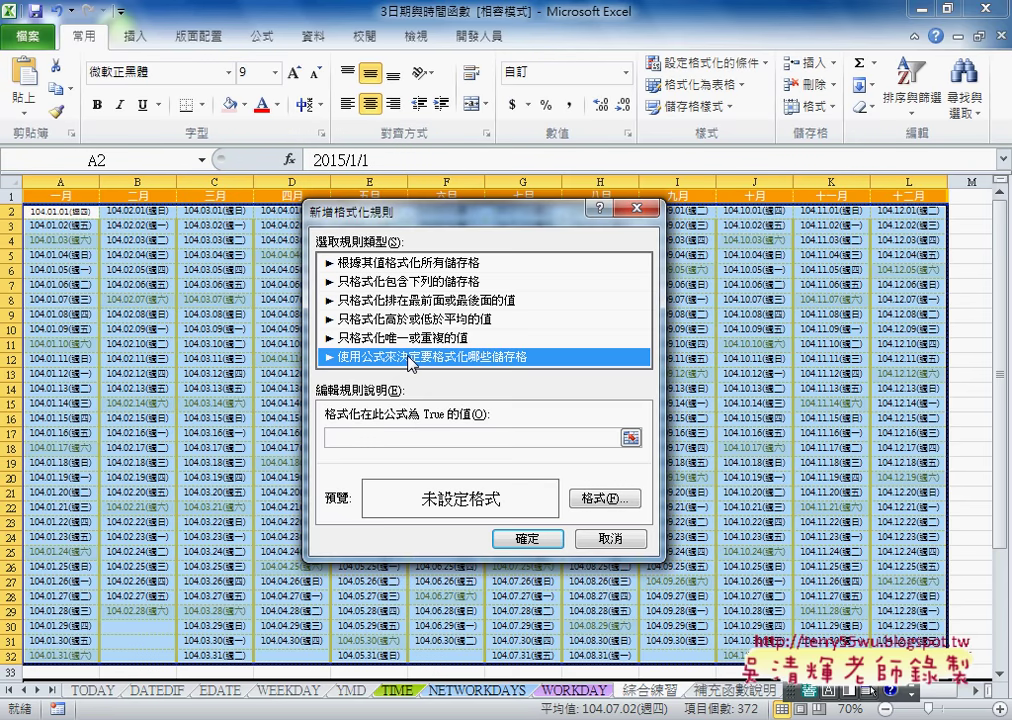
click(421, 437)
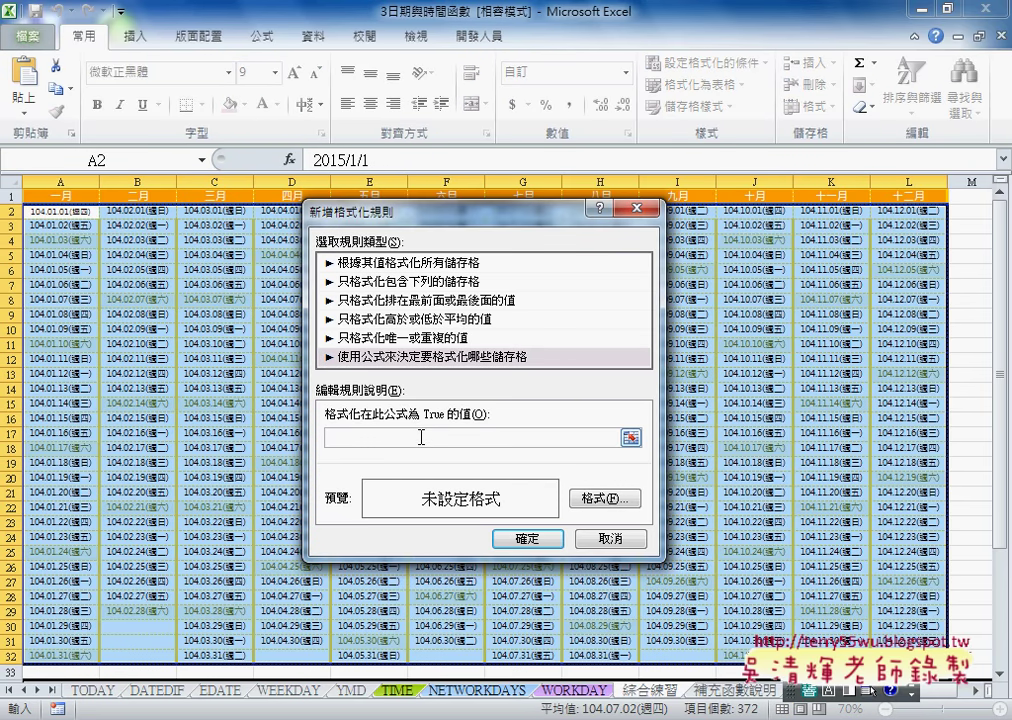
text(=weekday(A2)=7)
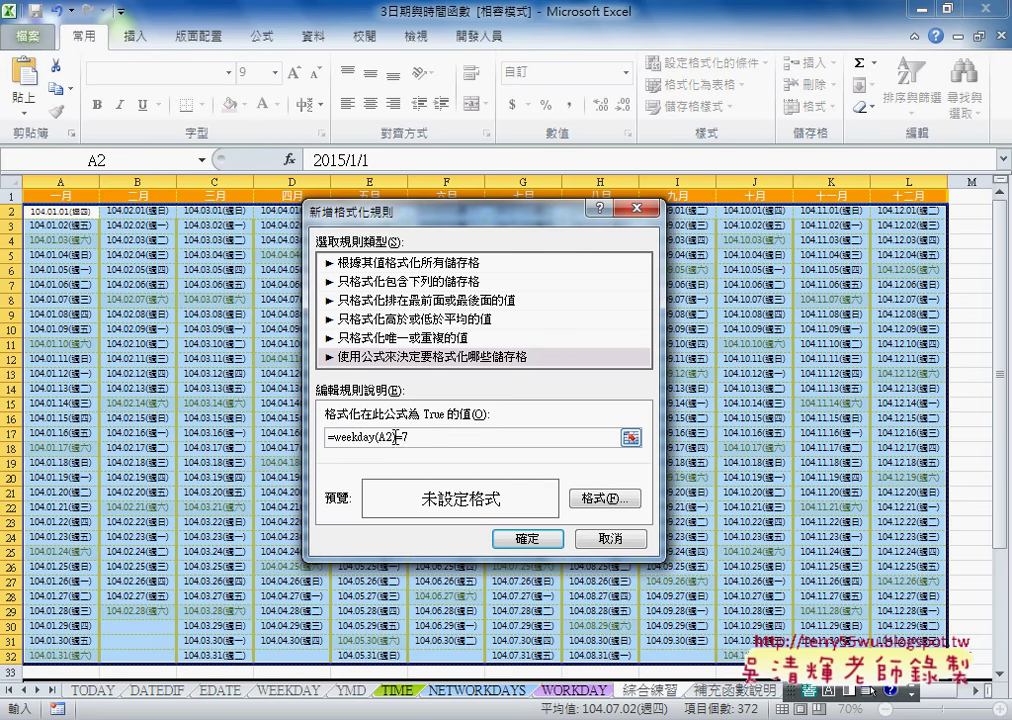
double_click(419, 438)
text(1)
Set the Sunday rule's format to red font on a light pink fill
click(601, 497)
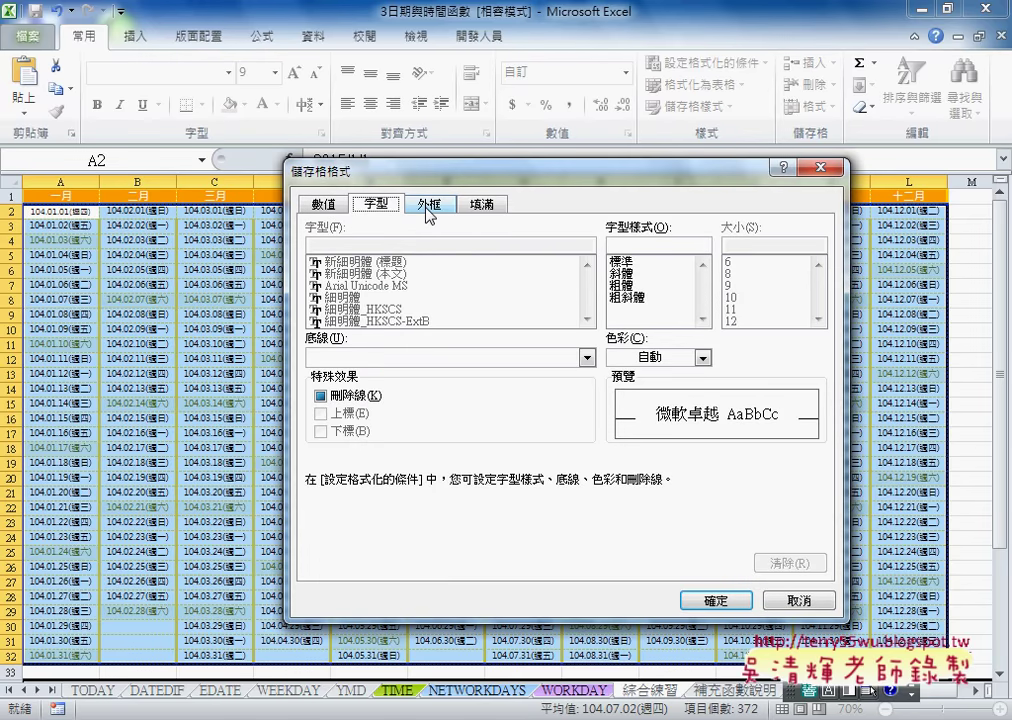
click(702, 357)
click(616, 529)
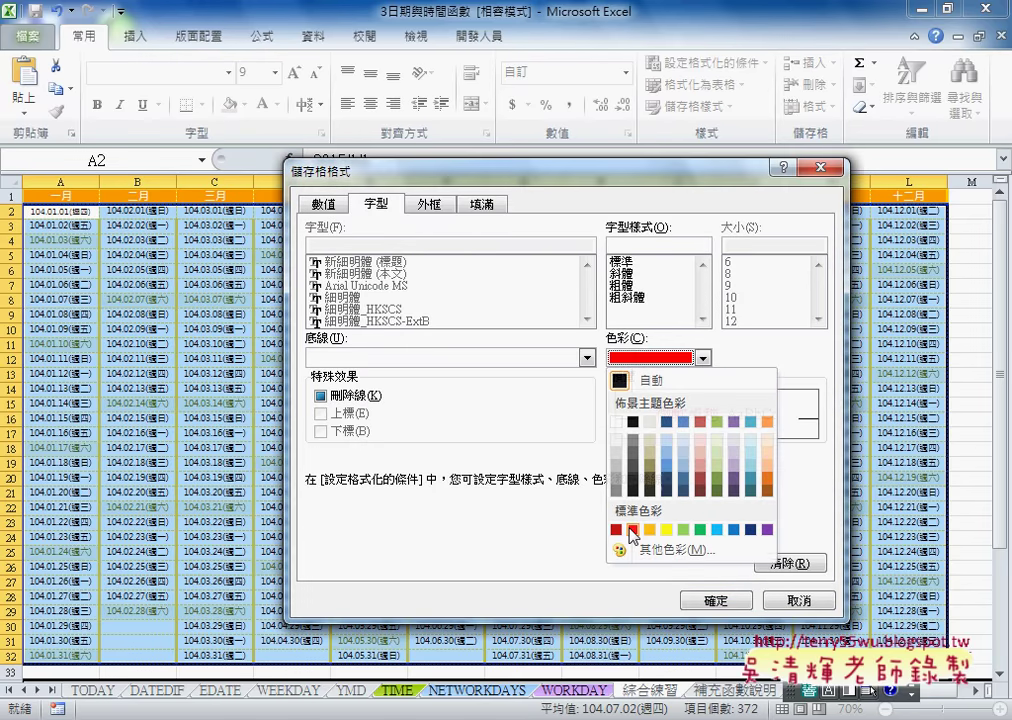
click(486, 204)
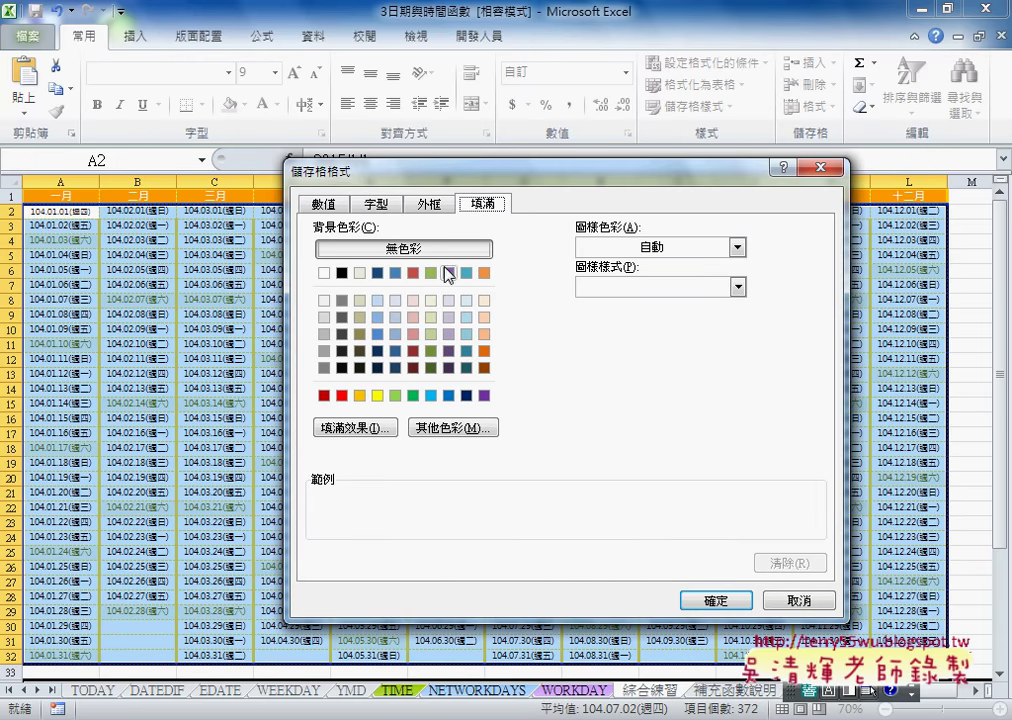
click(414, 301)
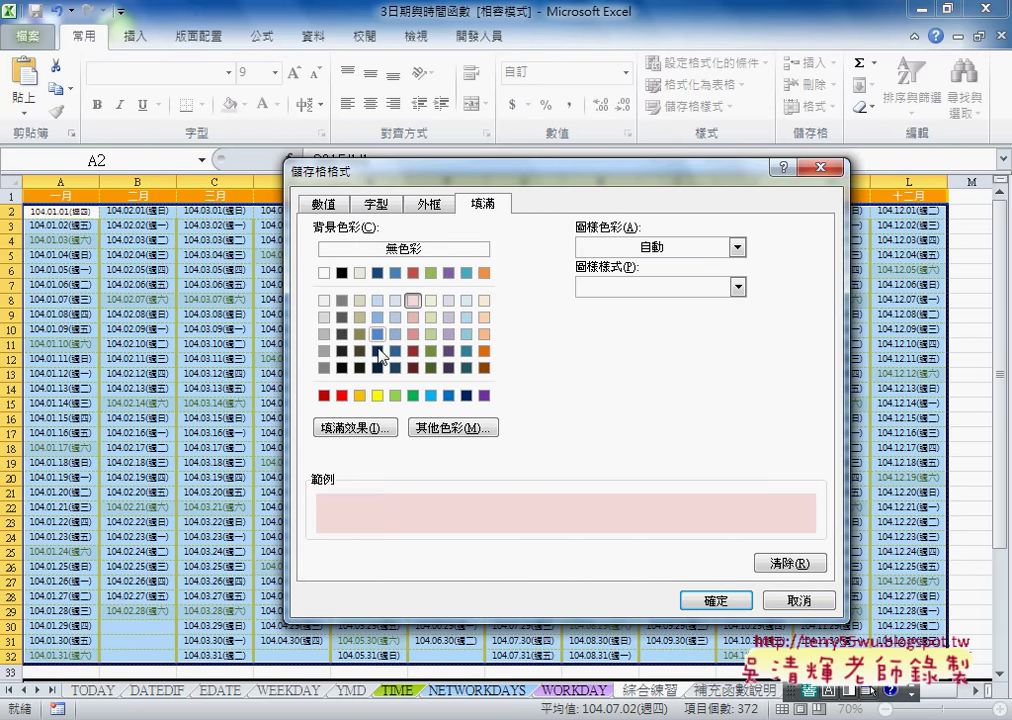
click(379, 205)
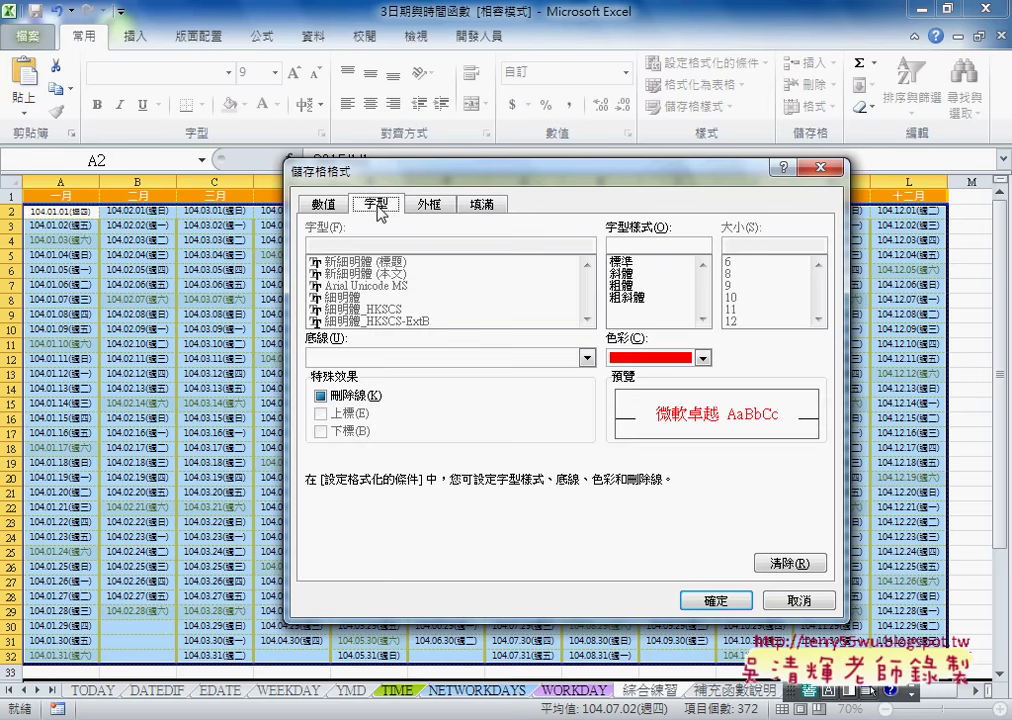
click(714, 598)
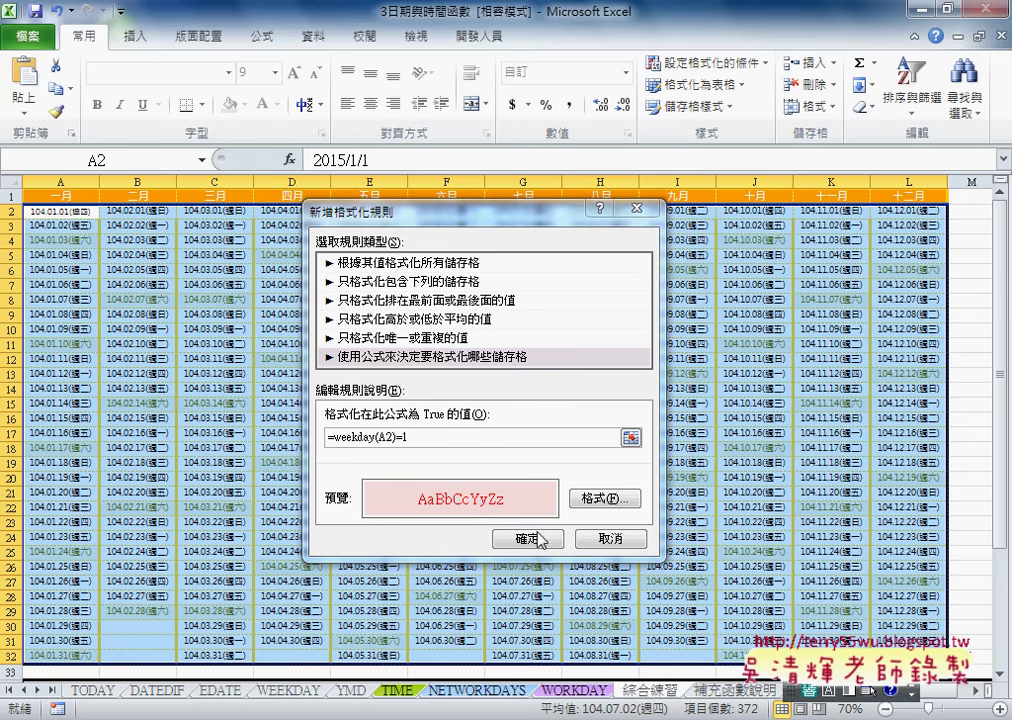
Confirm the =weekday(A2)=1 rule and check the red-on-pink Sundays in the grid
drag(410, 437, 314, 435)
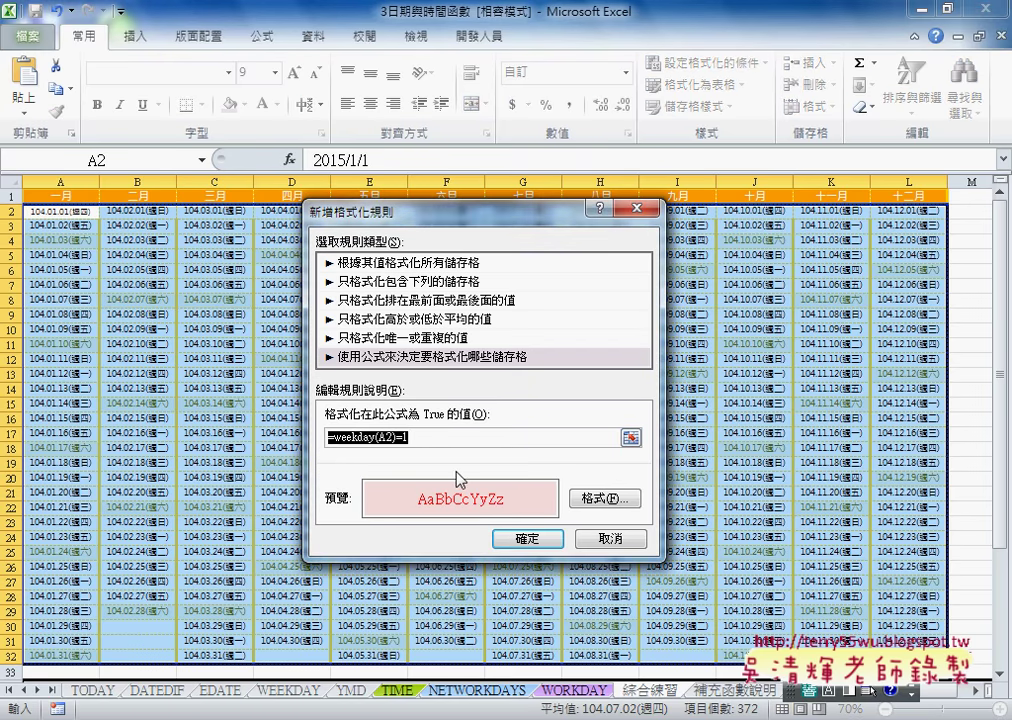
click(530, 539)
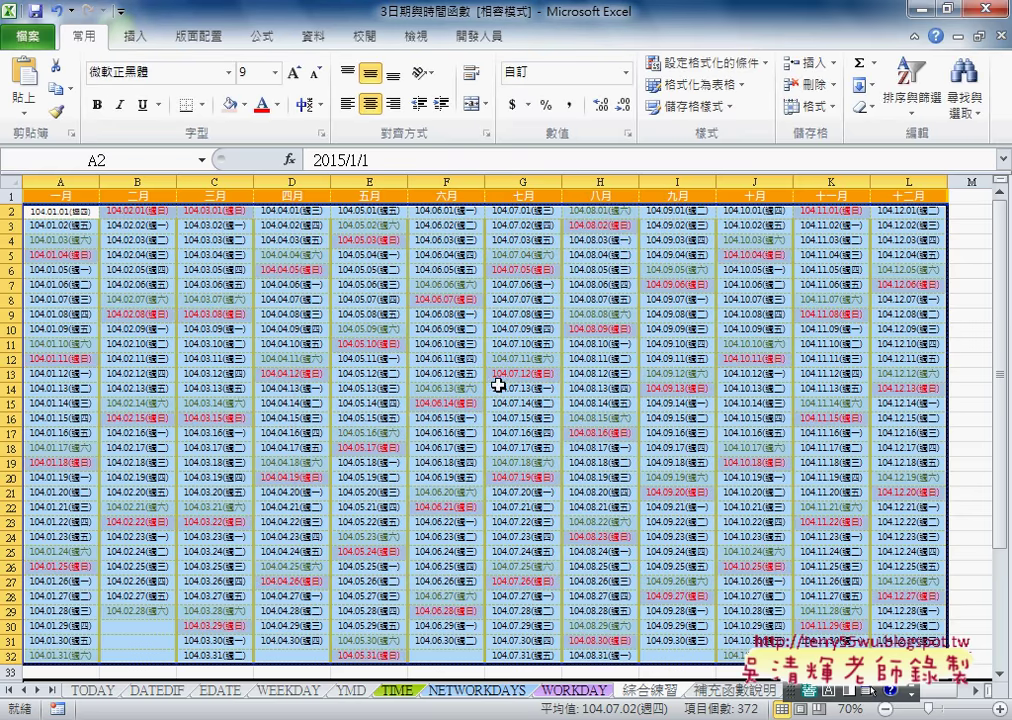
click(514, 328)
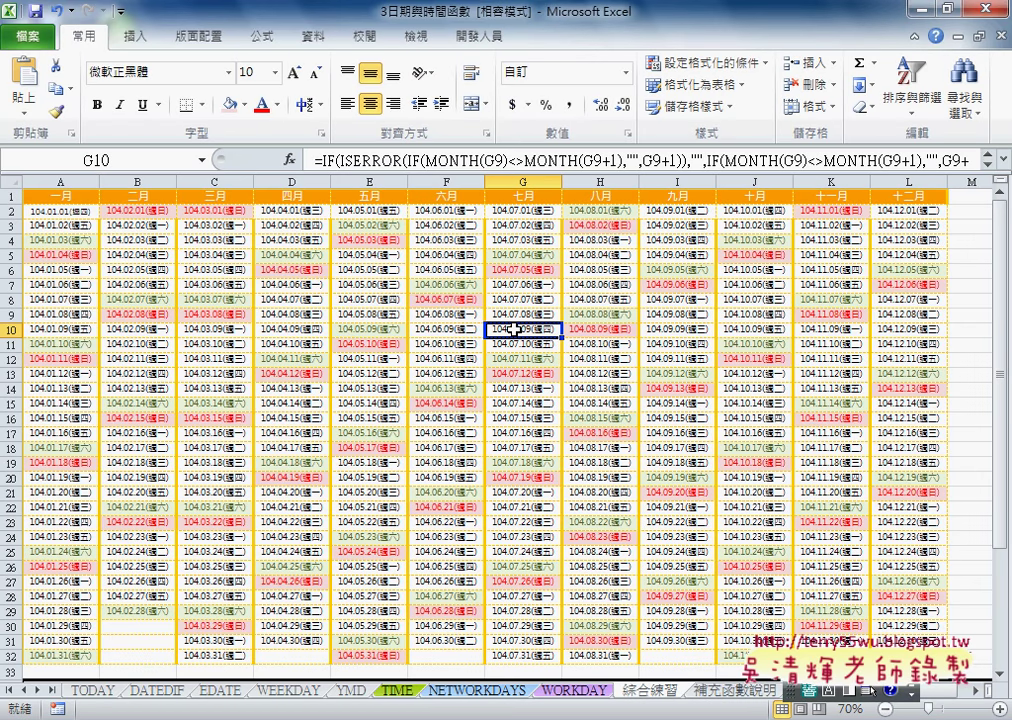
mouse_move(90, 211)
mouse_down()
mouse_move(734, 604)
mouse_move(905, 655)
mouse_up()
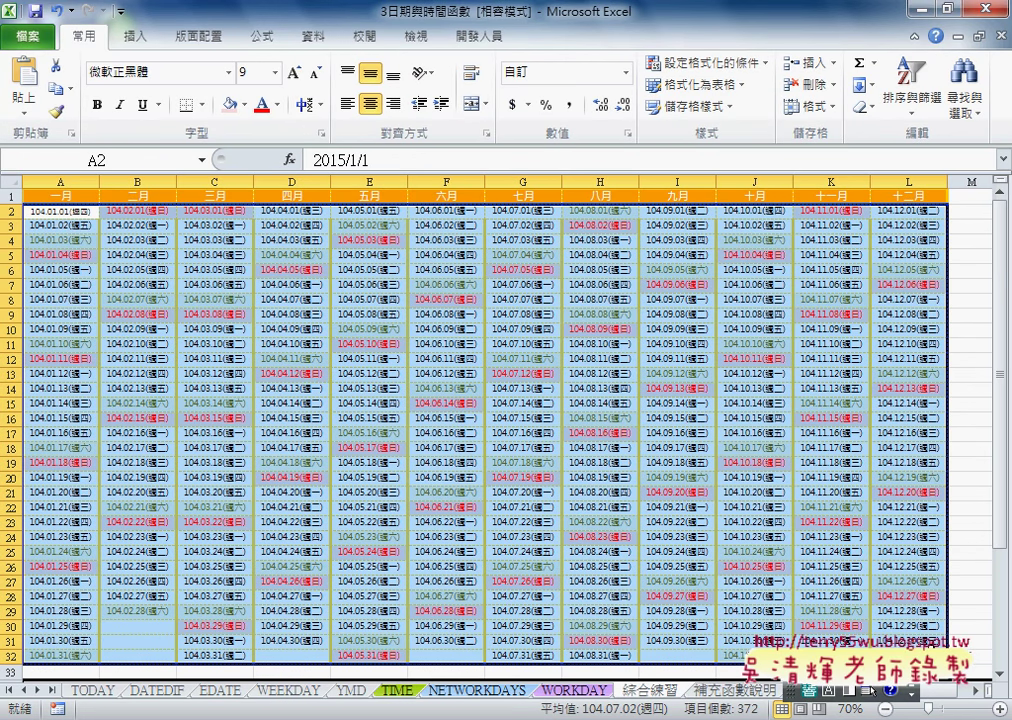